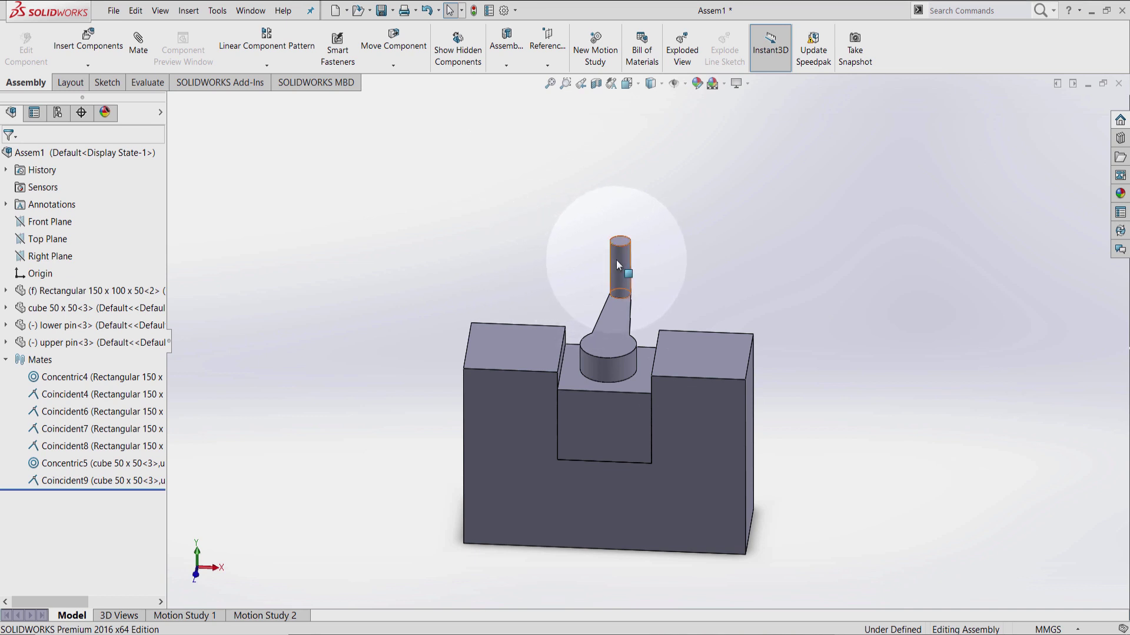
Swing the upper pin's crank around the lower pin and leave the pin upright
mouse_move(616, 259)
left_mouse_down()
mouse_move(632, 394)
mouse_move(731, 303)
left_mouse_up()
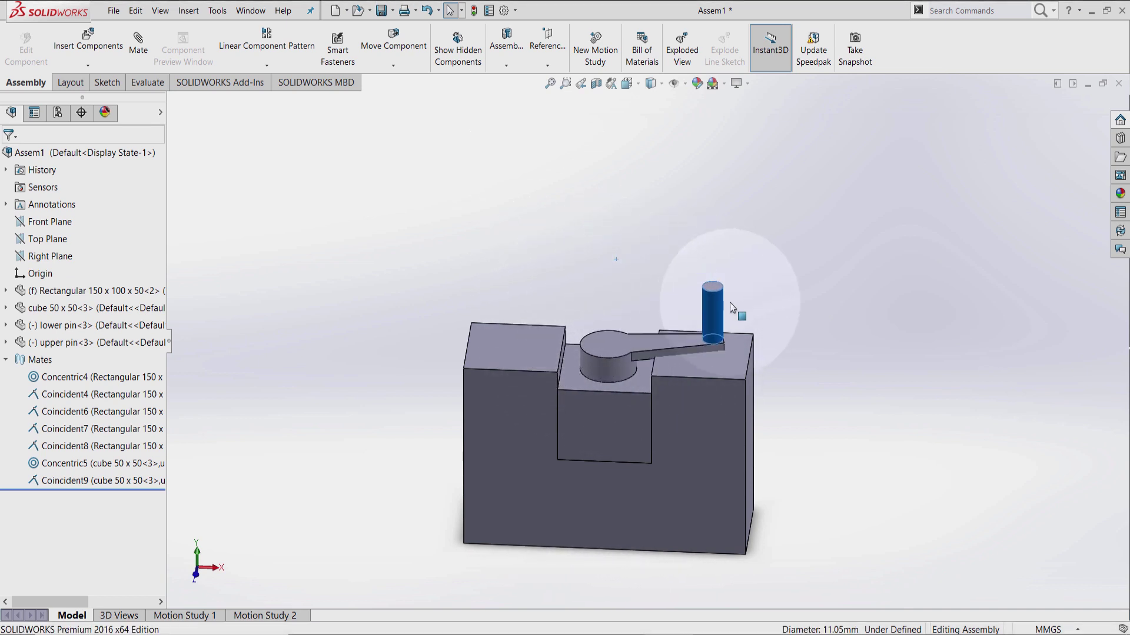
mouse_move(730, 303)
left_mouse_down()
mouse_move(630, 240)
mouse_move(627, 176)
left_mouse_up()
left_click(613, 140)
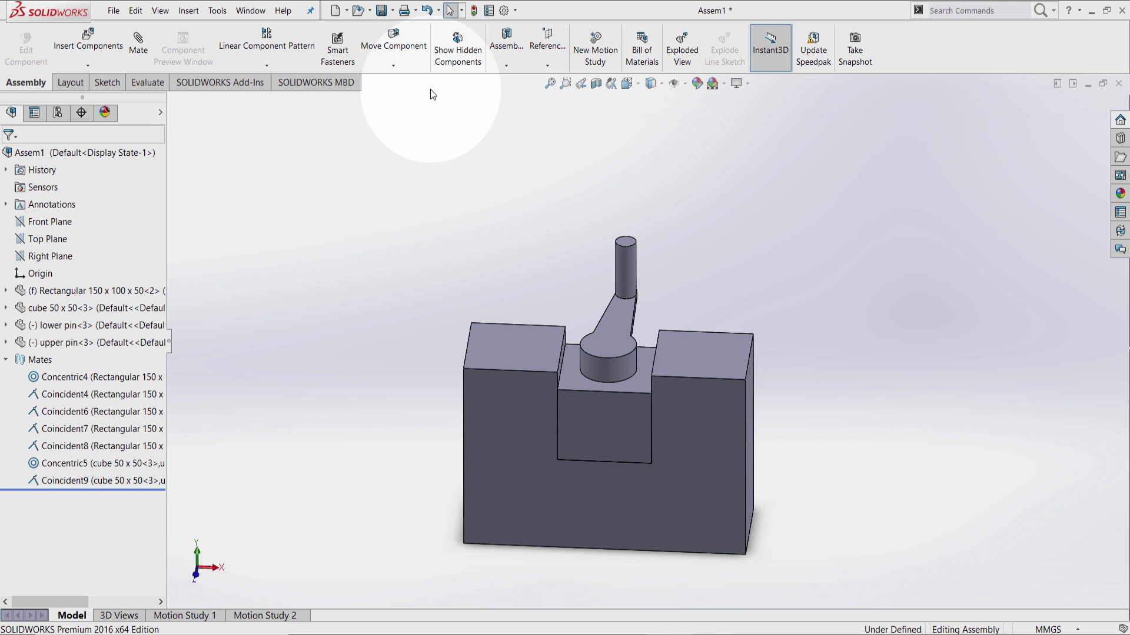
With Collision Detection on, swing the crank arm into the blocks to see where it stops
left_click(391, 50)
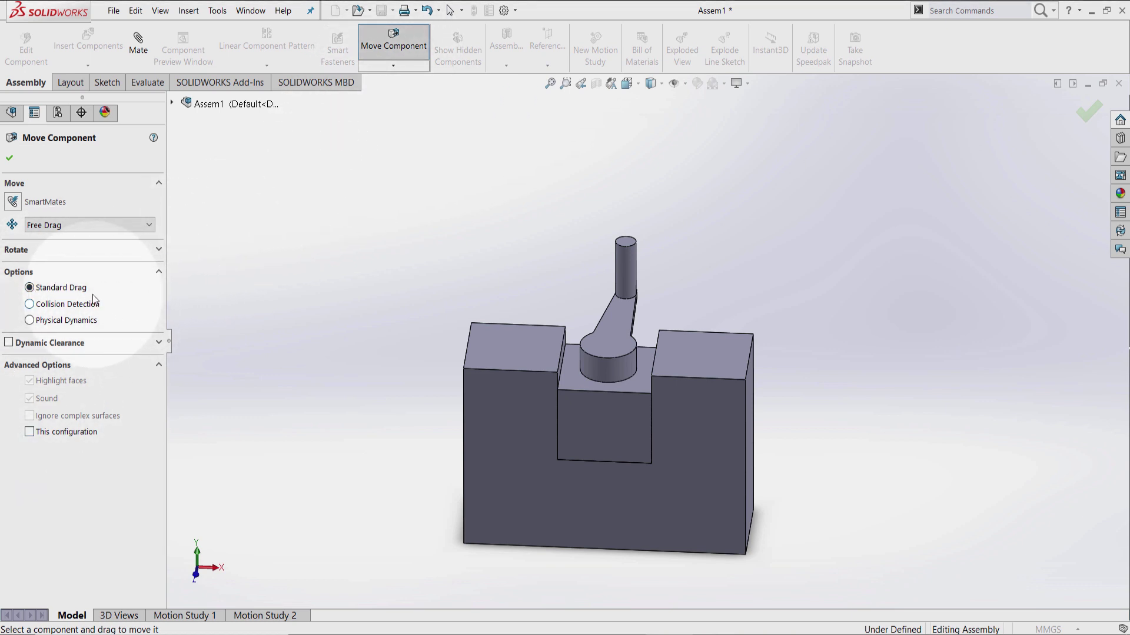
left_click(30, 304)
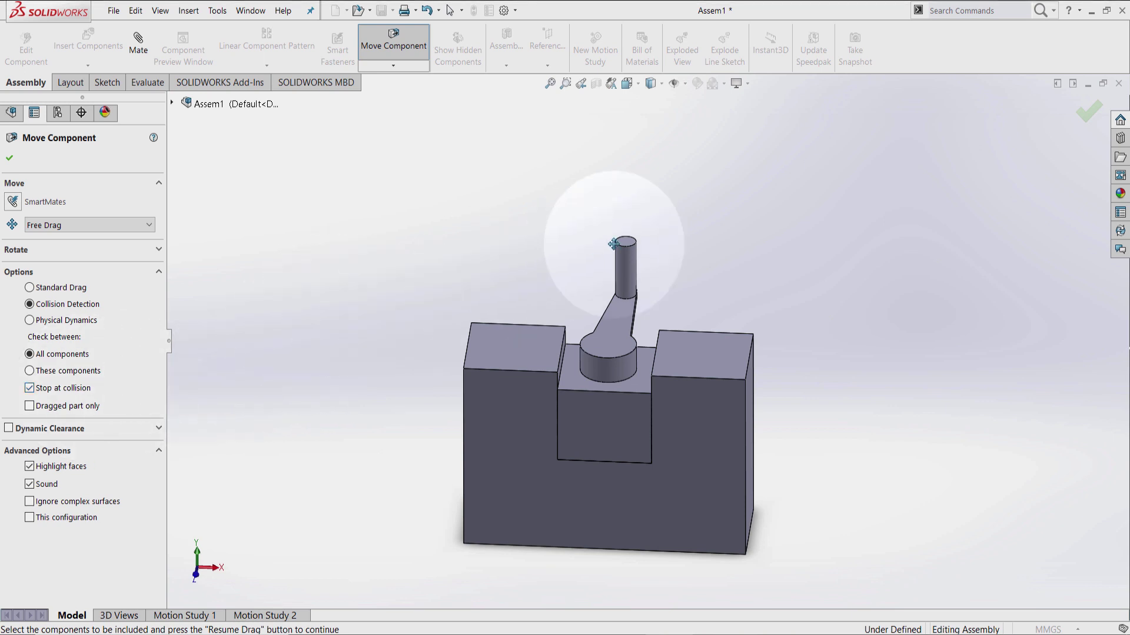
left_click_drag(624, 259, 705, 355)
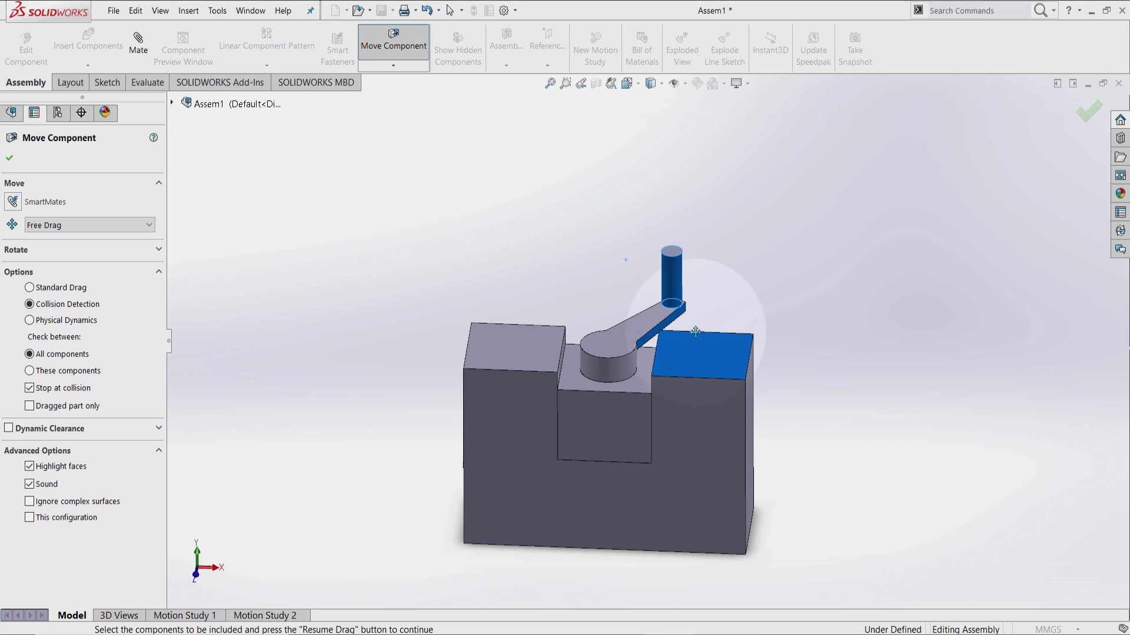
mouse_move(699, 290)
left_mouse_down()
mouse_move(587, 251)
mouse_move(711, 302)
mouse_move(544, 265)
left_mouse_up()
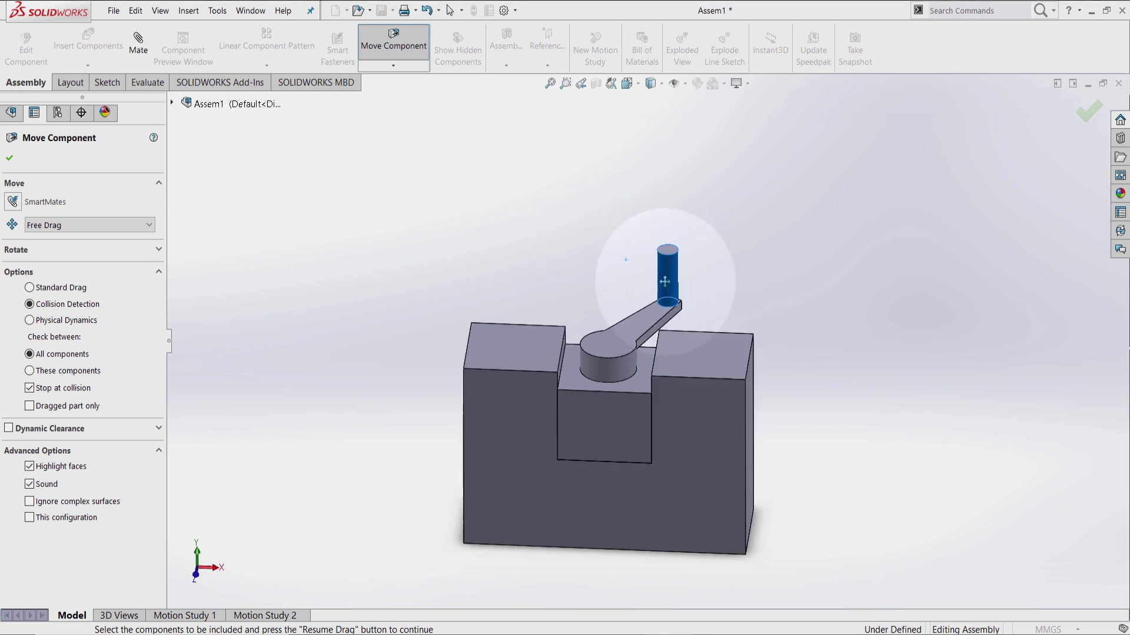
mouse_move(545, 266)
middle_mouse_down()
mouse_move(770, 482)
mouse_move(746, 484)
middle_mouse_up()
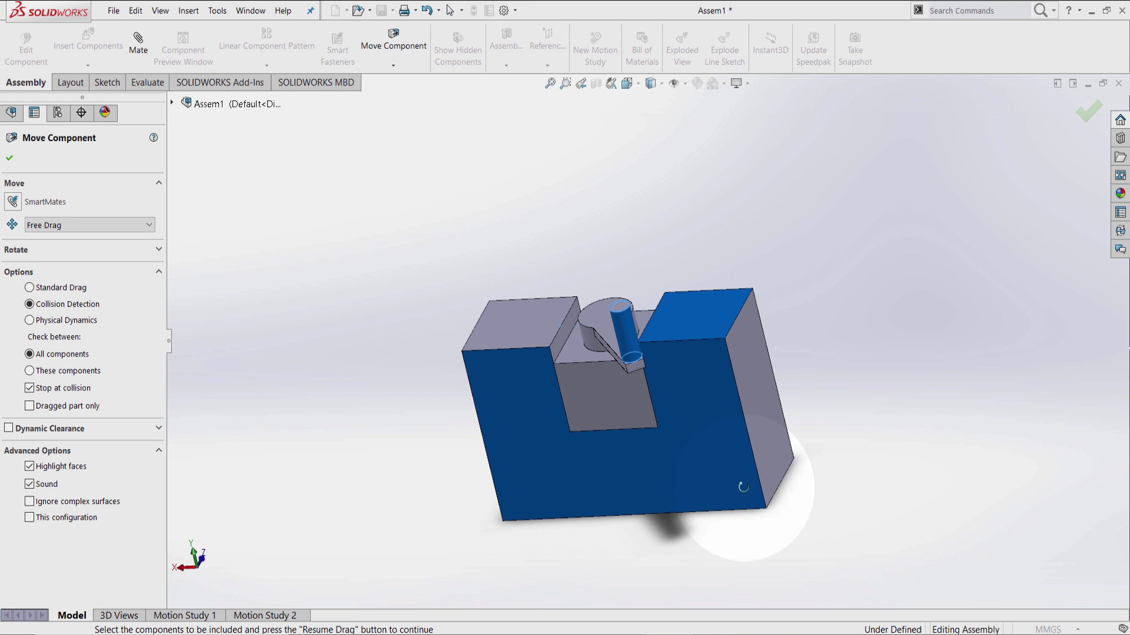
Swing the crank arm between the left and right blocks, leaving it angled over the right block
mouse_move(650, 300)
left_mouse_down()
mouse_move(506, 350)
mouse_move(522, 386)
left_mouse_up()
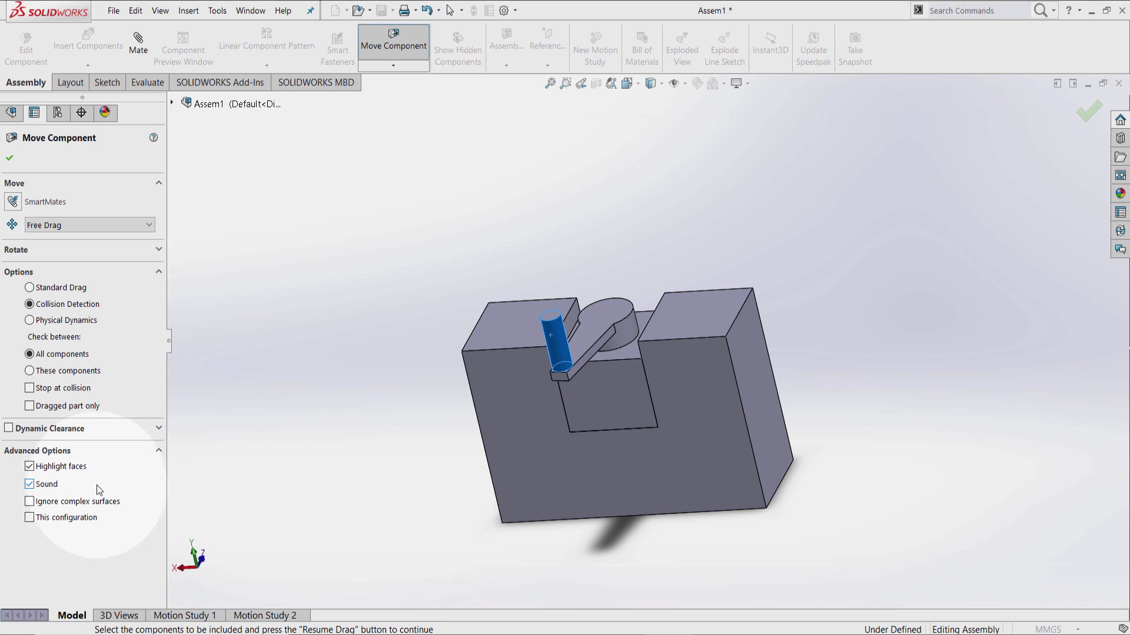
mouse_move(572, 346)
left_mouse_down()
mouse_move(703, 289)
mouse_move(551, 254)
left_mouse_up()
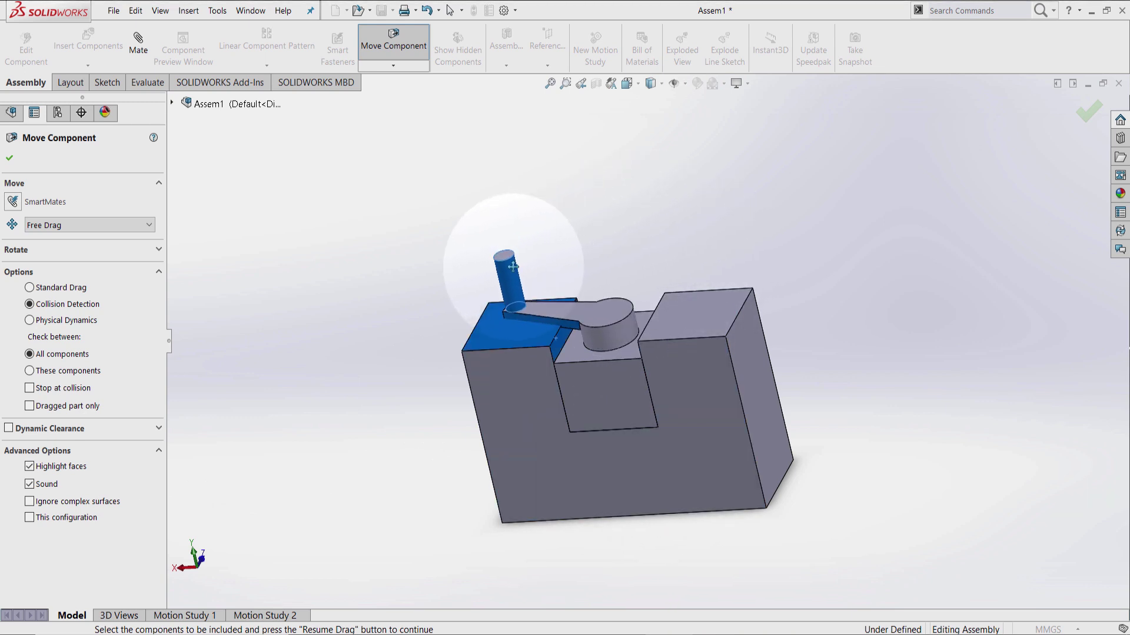
mouse_move(551, 253)
left_mouse_down()
mouse_move(459, 344)
mouse_move(572, 420)
mouse_move(697, 306)
mouse_move(510, 242)
left_mouse_up()
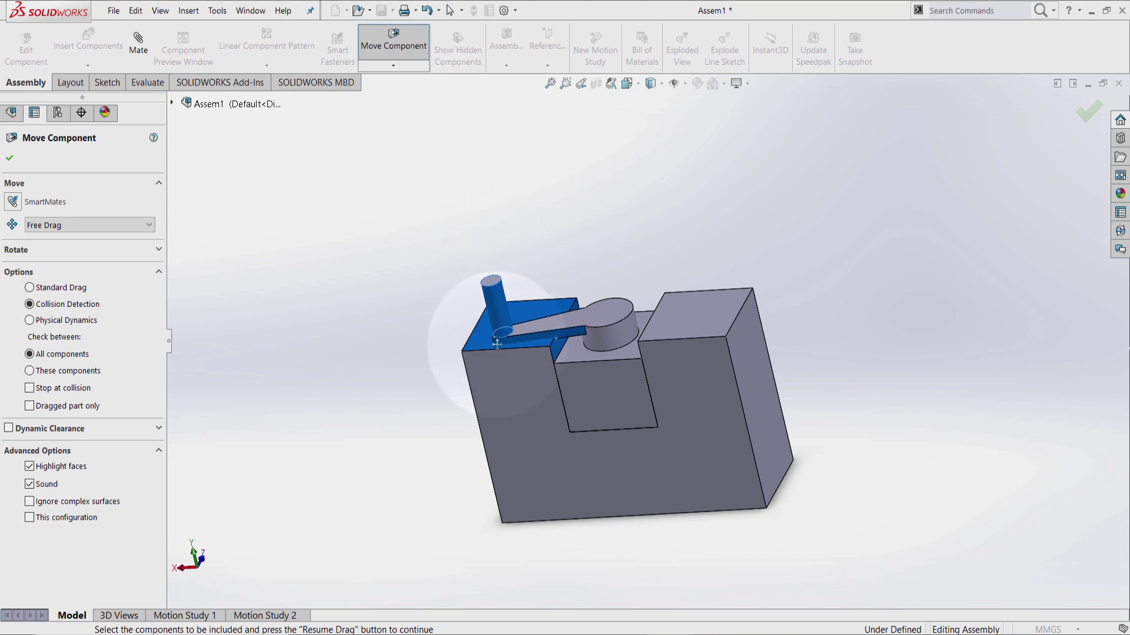
mouse_move(537, 403)
middle_mouse_down()
mouse_move(685, 417)
mouse_move(653, 370)
middle_mouse_up()
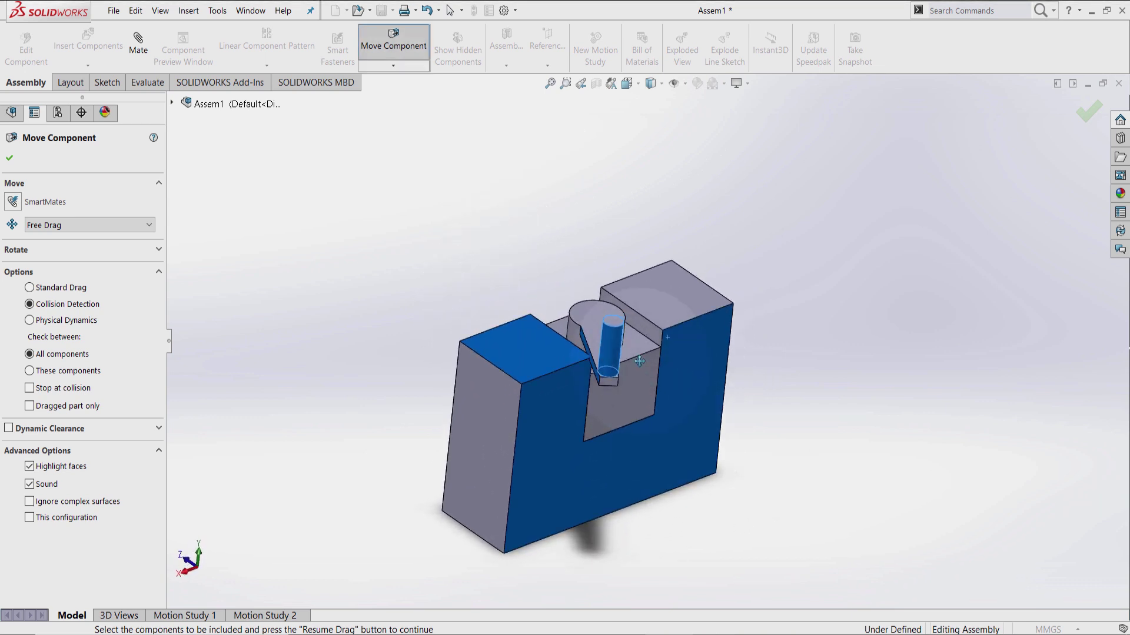
scroll(643, 350, "down", 2)
mouse_move(644, 351)
left_mouse_down()
mouse_move(655, 175)
mouse_move(402, 273)
left_mouse_up()
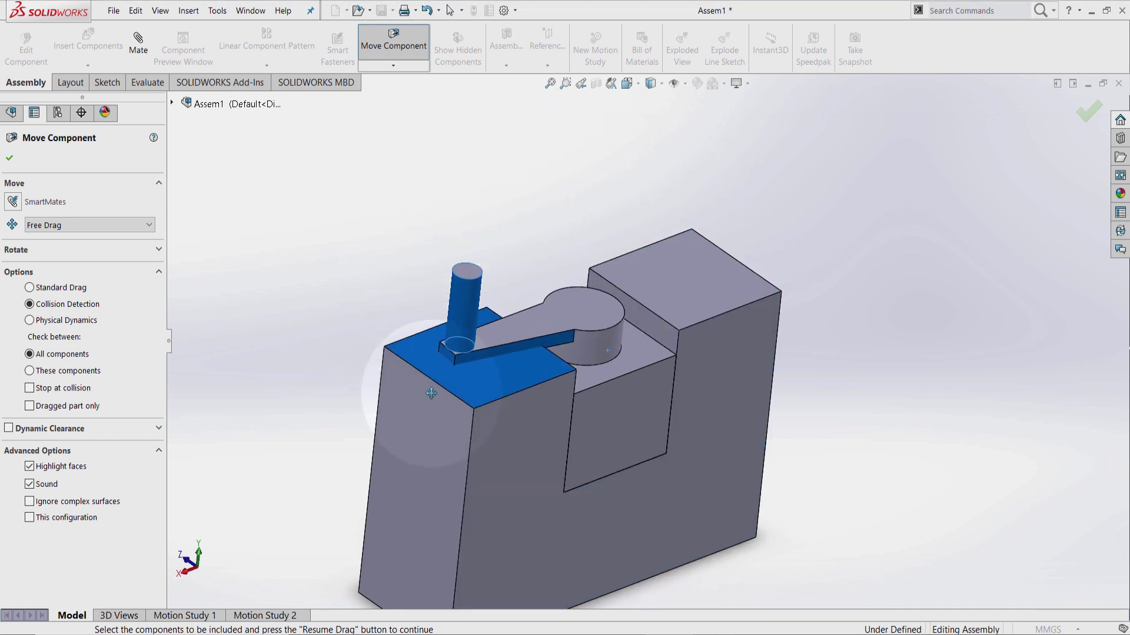
mouse_move(401, 273)
left_mouse_down()
mouse_move(692, 491)
mouse_move(745, 469)
mouse_move(621, 334)
left_mouse_up()
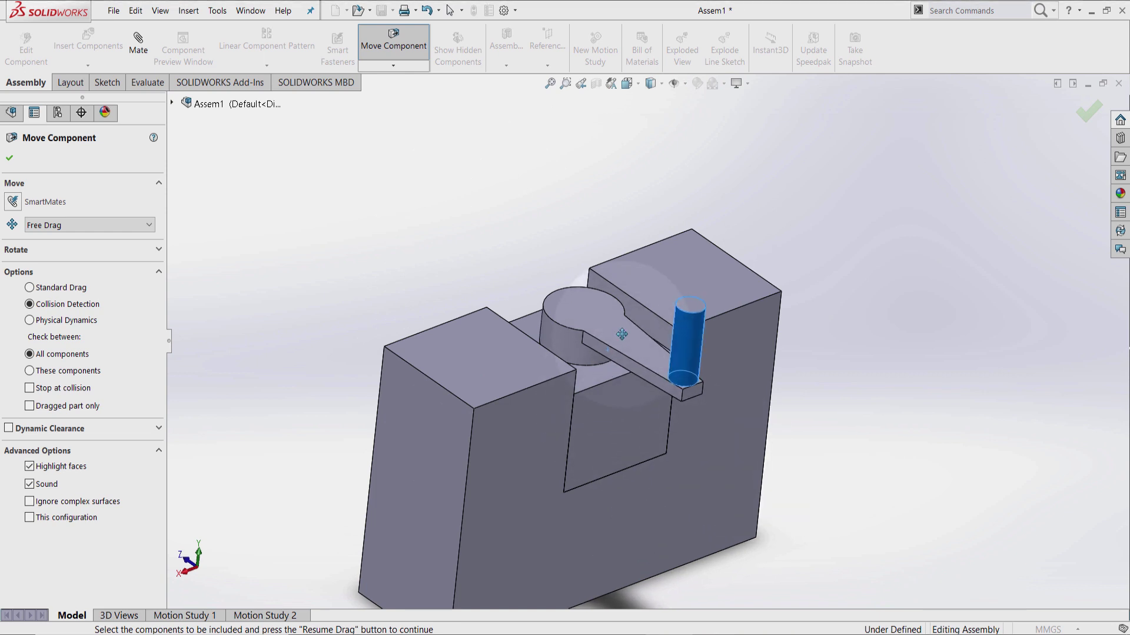
Measure from the crank arm's underside to the block's top face, finding a 1 mm normal gap
left_click(8, 160)
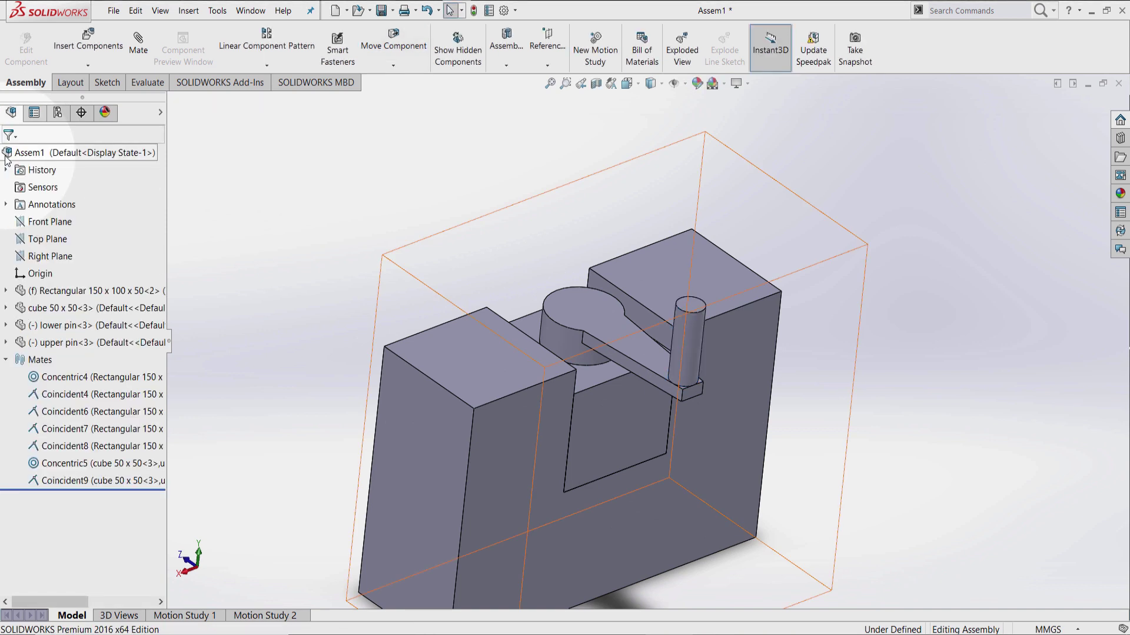
left_click(148, 82)
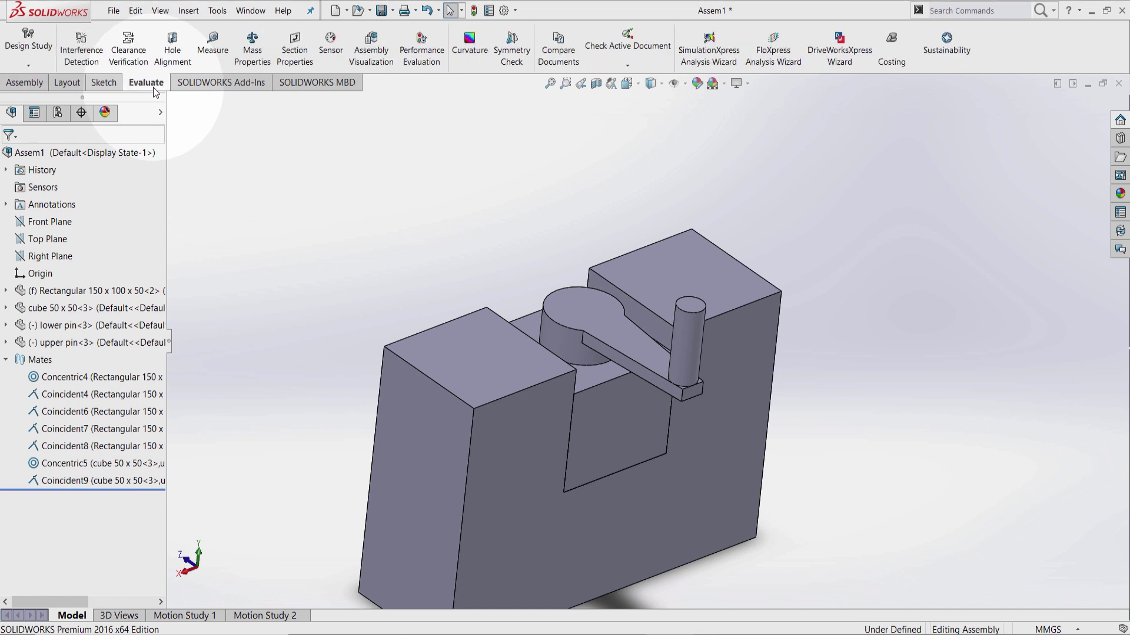
left_click(212, 42)
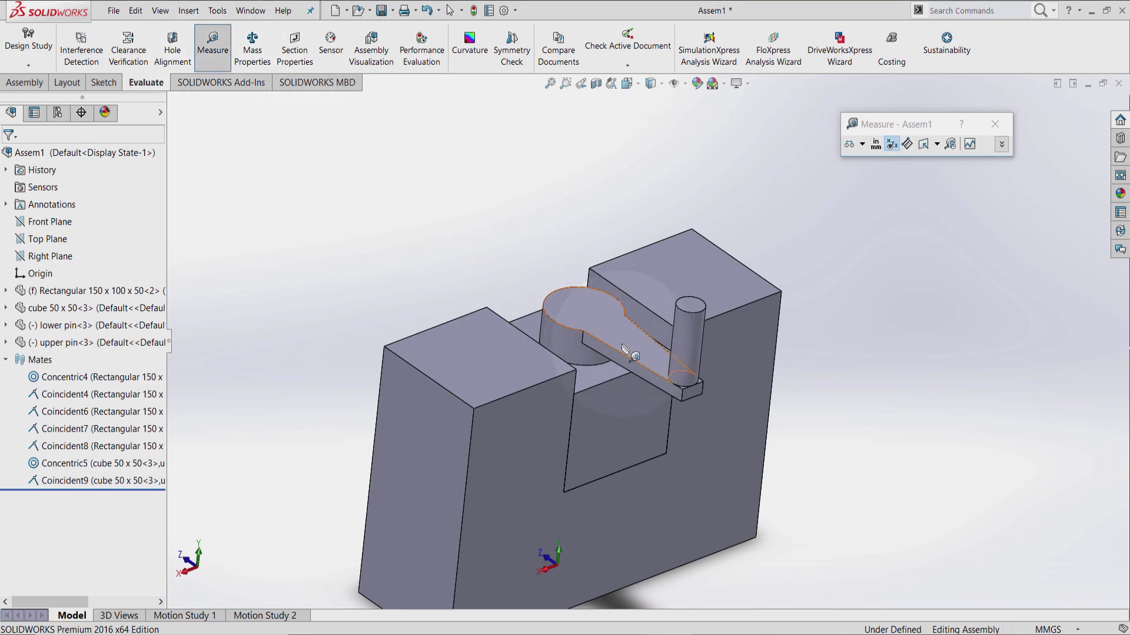
scroll(627, 405, "down", 5)
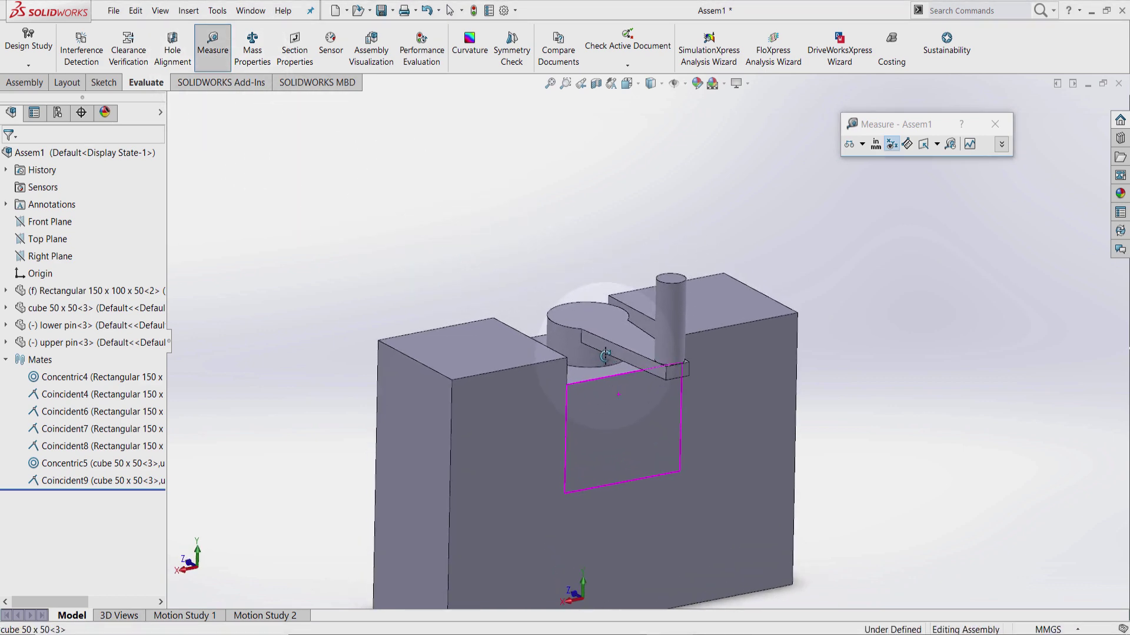
mouse_move(606, 358)
middle_mouse_down()
mouse_move(621, 271)
mouse_move(674, 333)
middle_mouse_up()
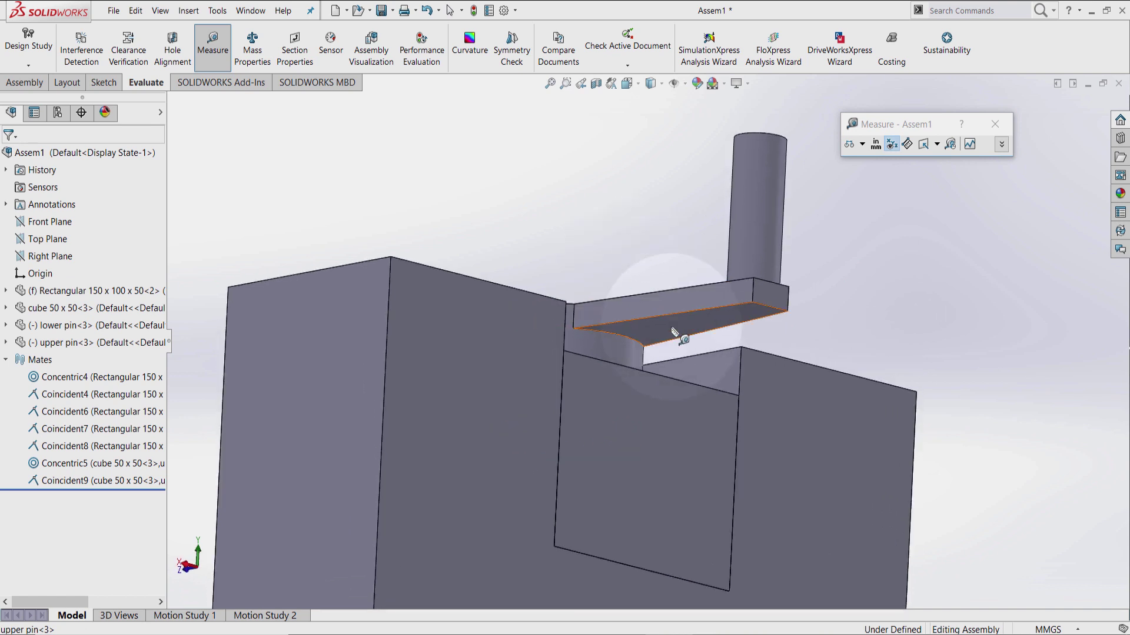
left_click(674, 333)
mouse_move(530, 252)
middle_mouse_down()
mouse_move(517, 336)
mouse_move(500, 346)
middle_mouse_up()
left_click(500, 346)
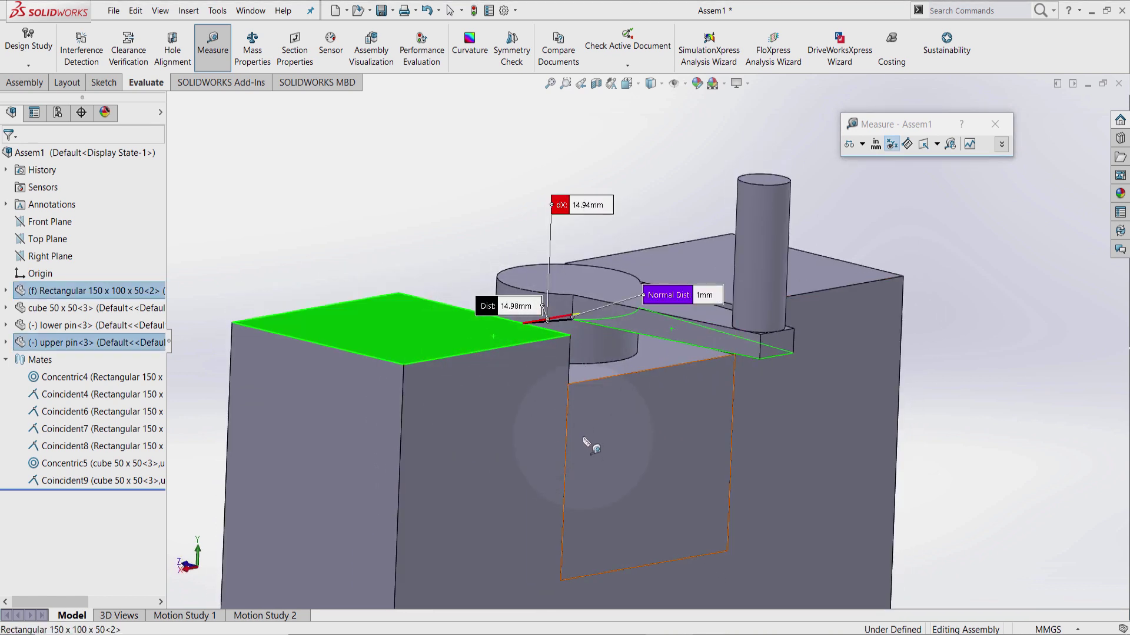
mouse_move(606, 428)
middle_mouse_down()
mouse_move(570, 292)
mouse_move(467, 278)
middle_mouse_up()
scroll(574, 298, "down", 3)
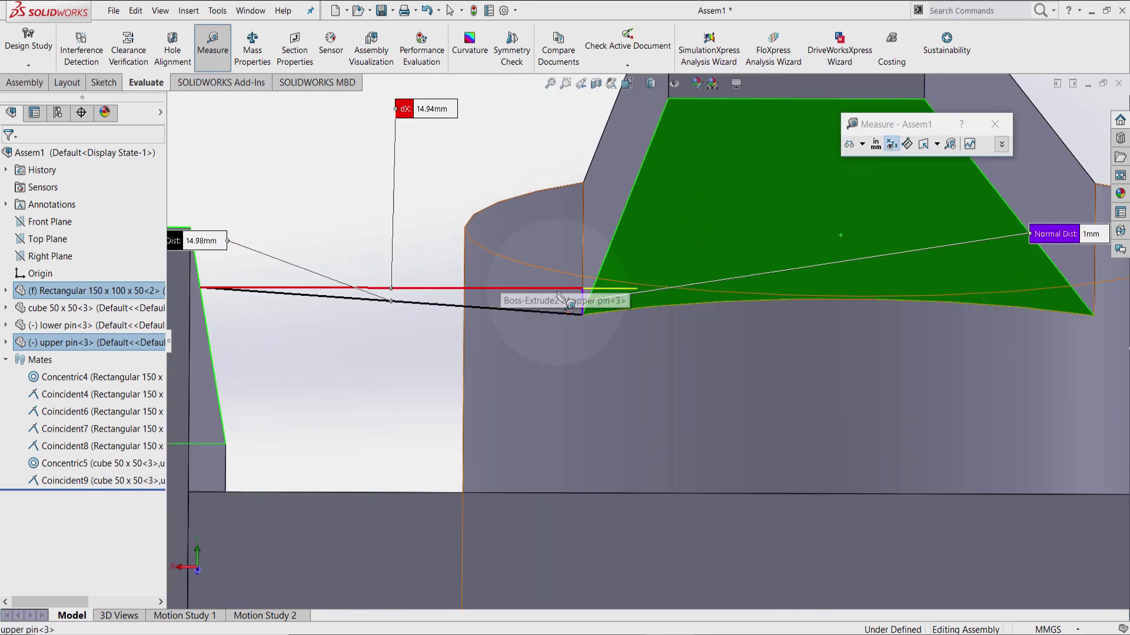
scroll(633, 322, "down", 2)
middle_click_drag(634, 322, 577, 300)
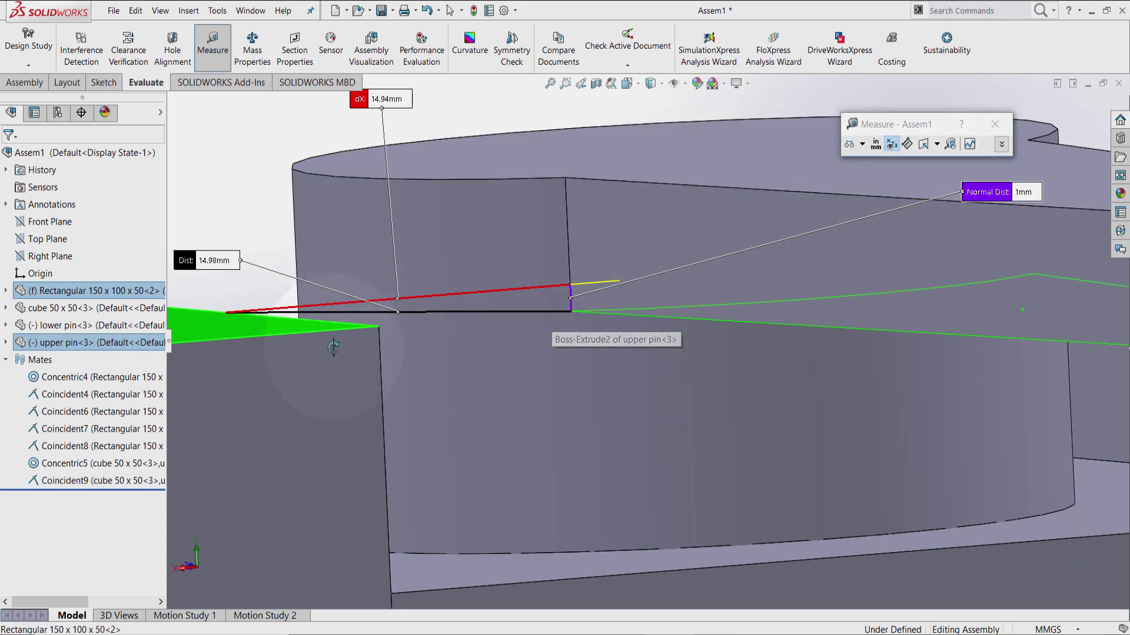
scroll(298, 354, "down", 2)
scroll(542, 384, "down", 2)
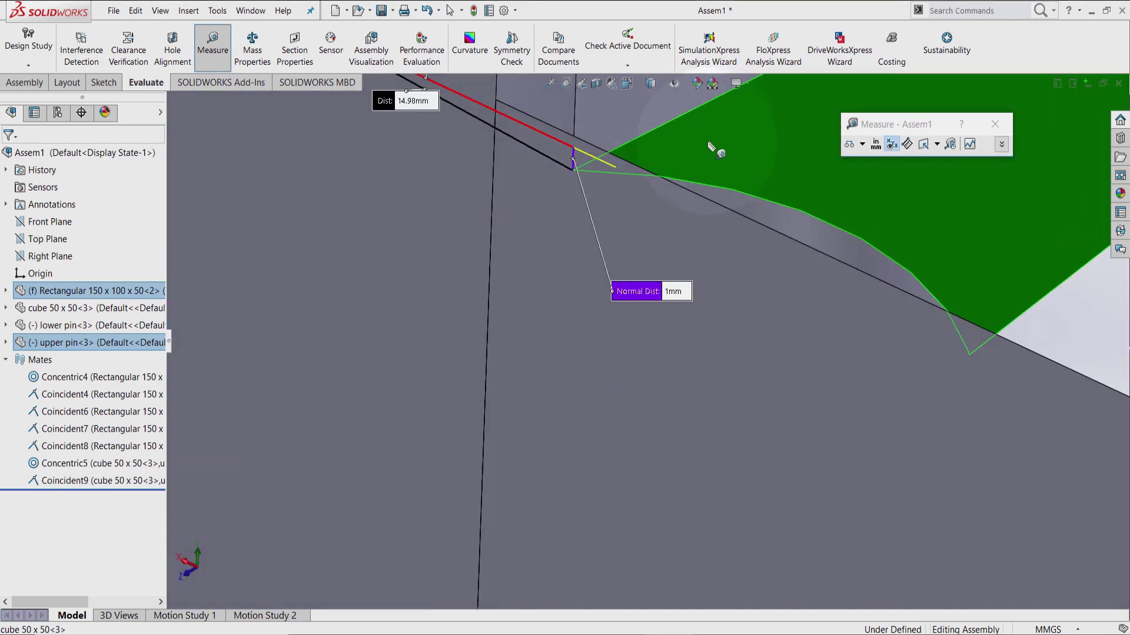
scroll(713, 221, "up", 2)
scroll(710, 256, "up", 2)
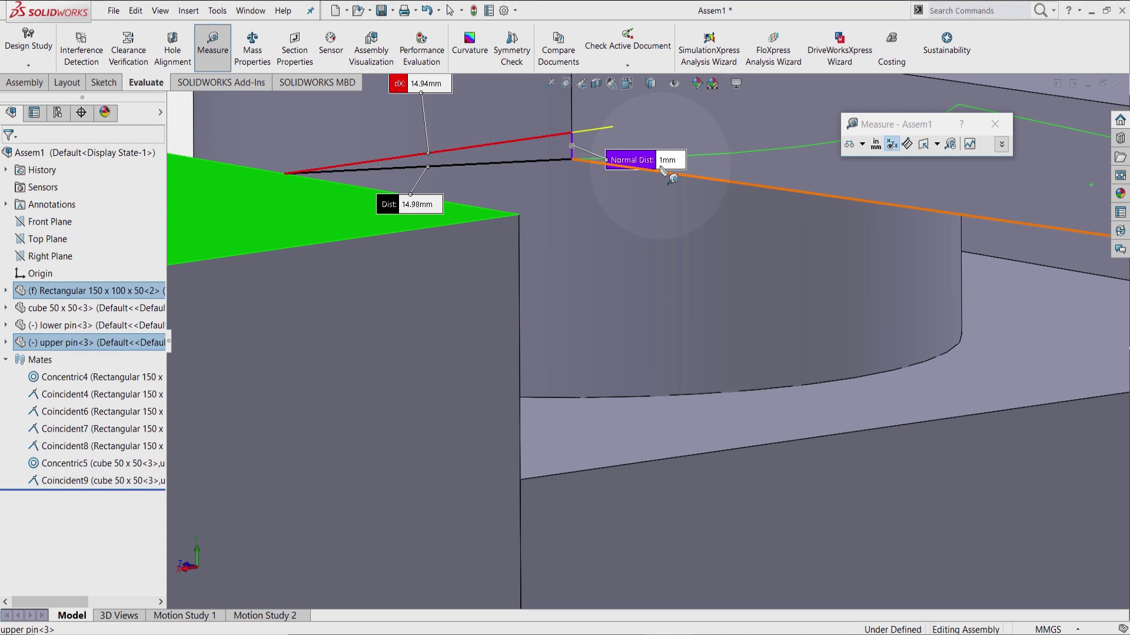
Change the upper pin's Boss-Extrude2 depth from 24 mm to 25 mm and rebuild the part
key("Escape")
scroll(617, 329, "down", 2)
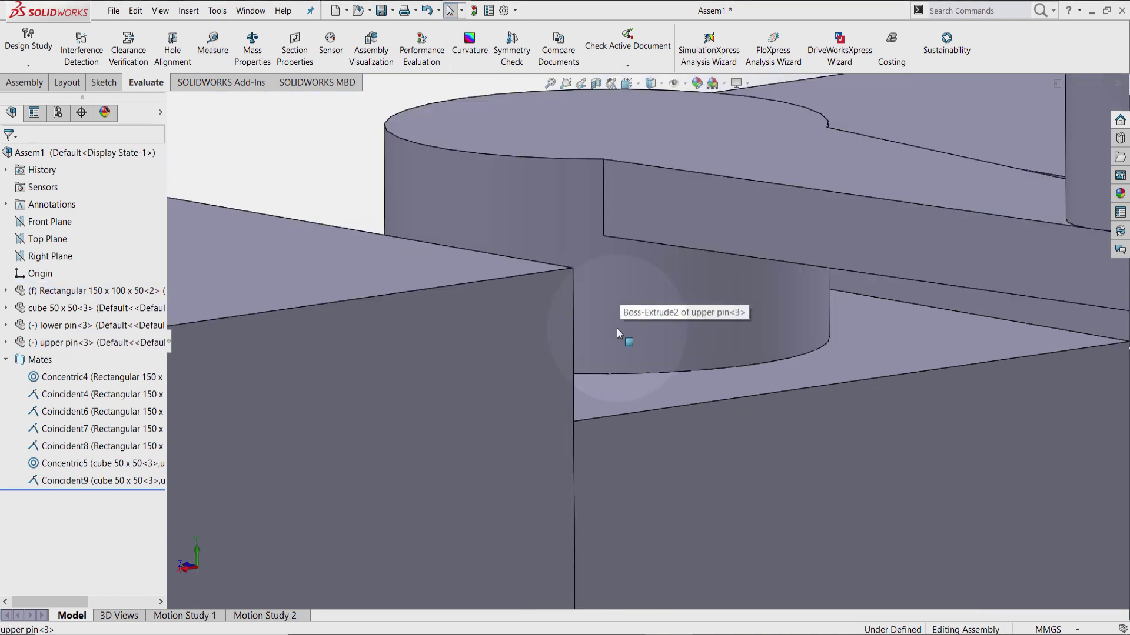
scroll(617, 328, "up", 2)
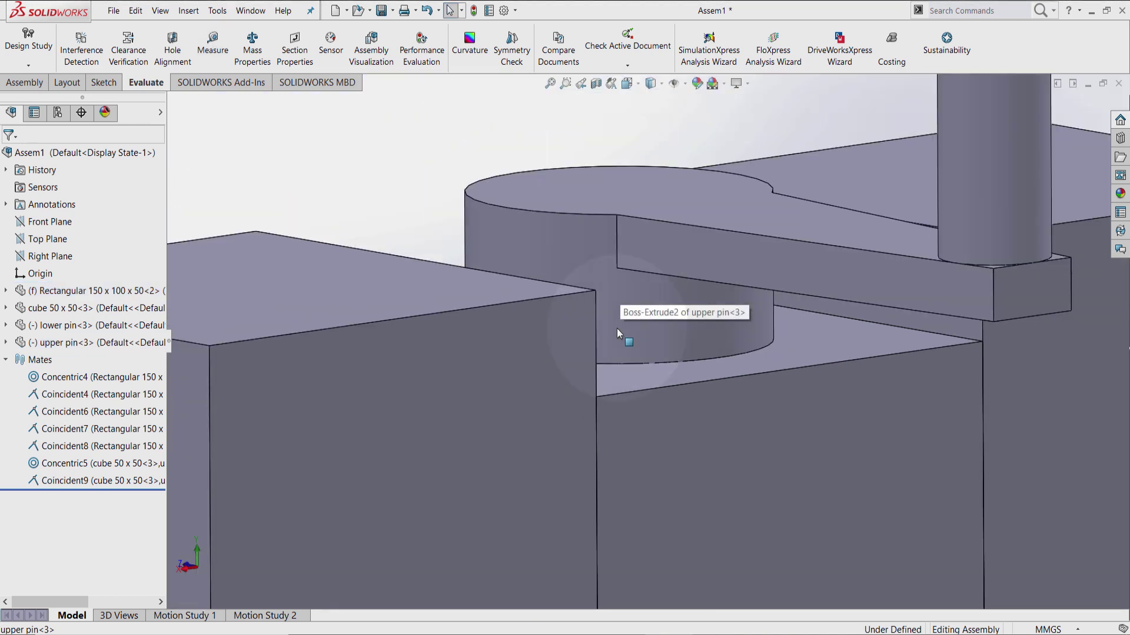
left_click(661, 195)
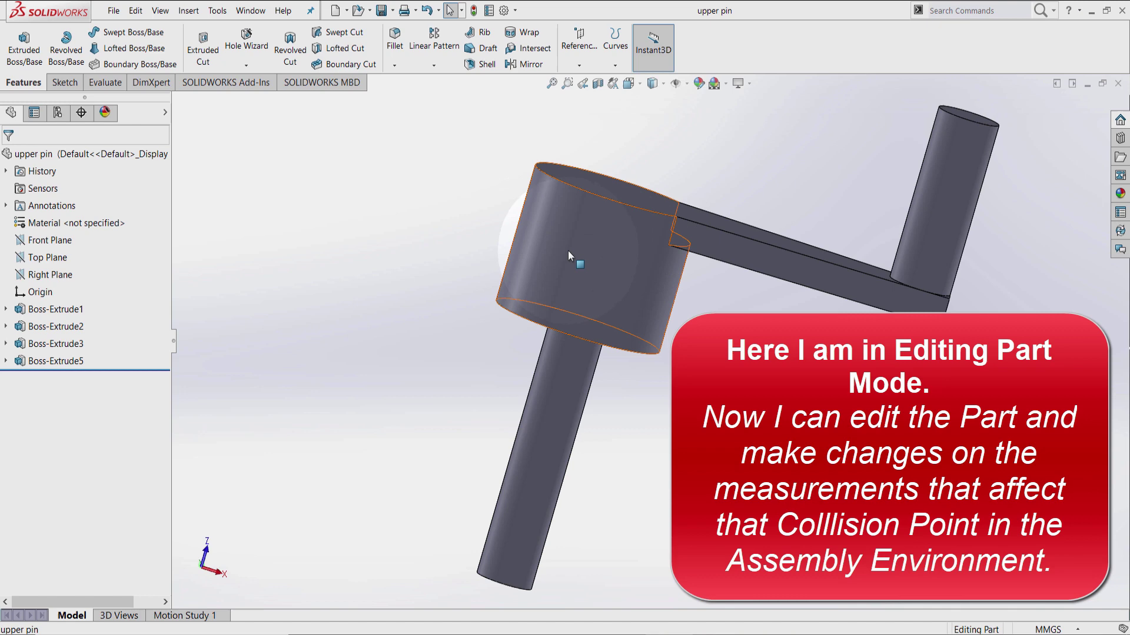
left_click(568, 251)
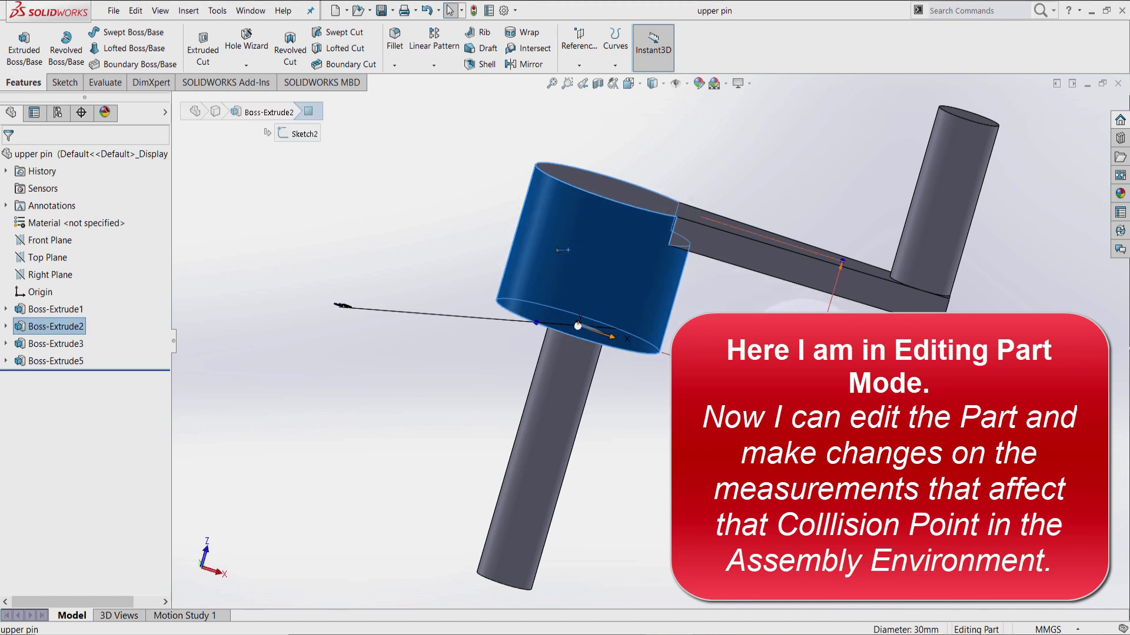
double_click(798, 389)
type("25")
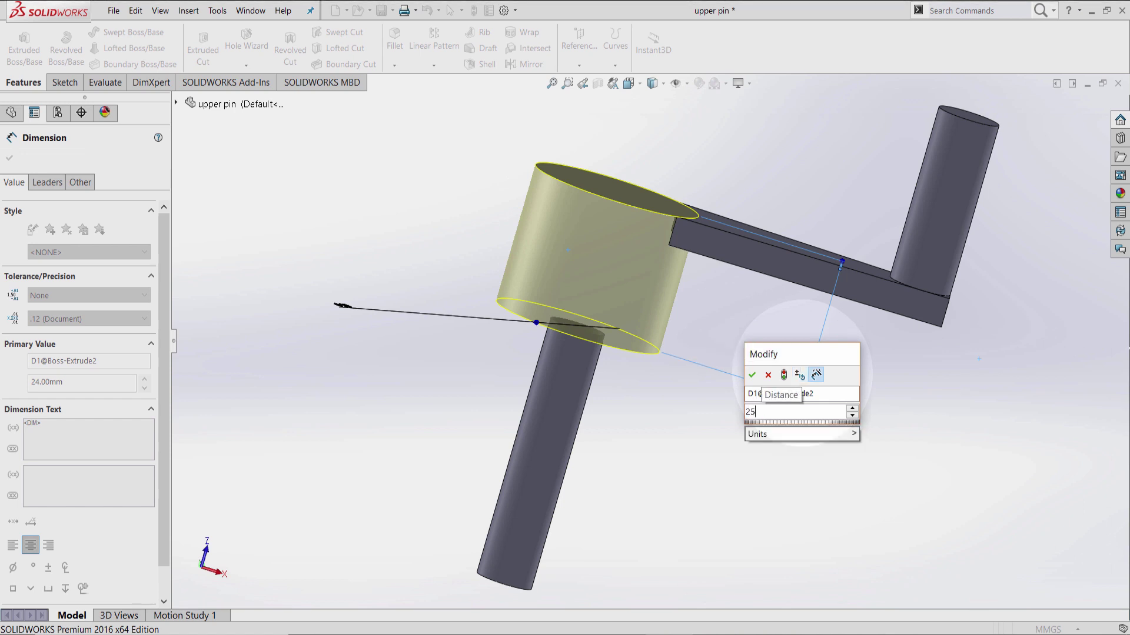
key("Return")
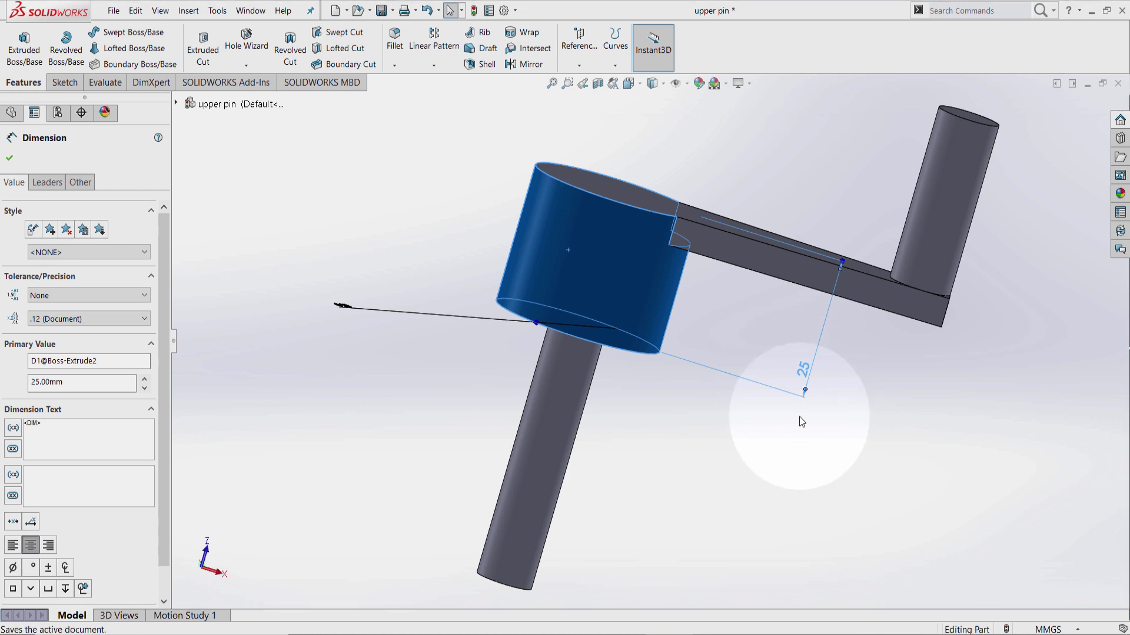
left_click(475, 13)
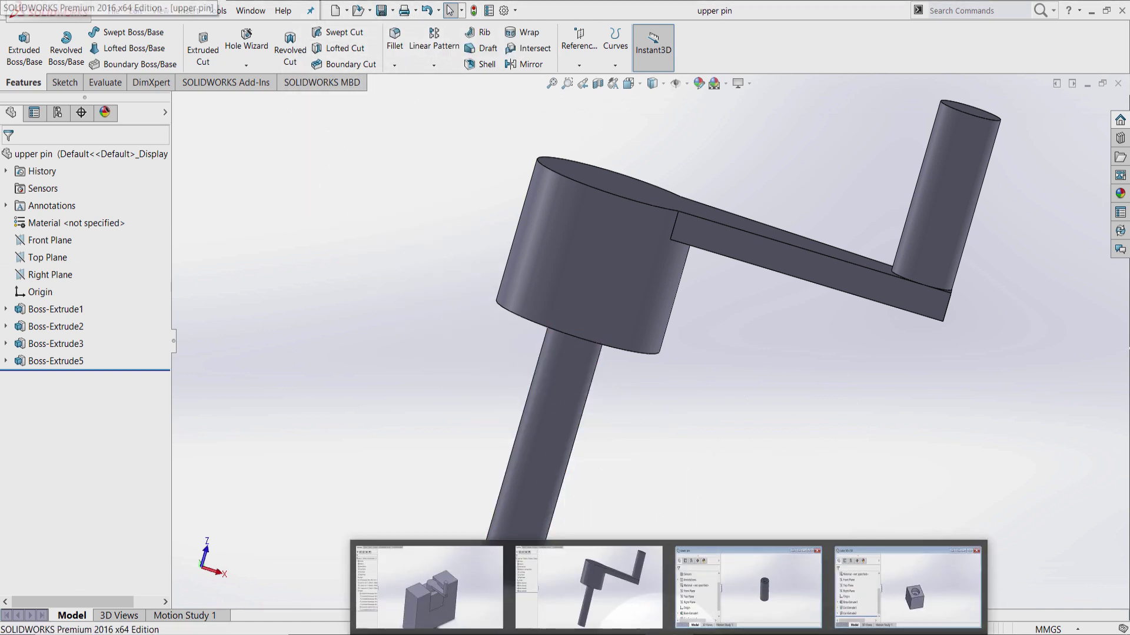
Return to Assem1 and rebuild it with the 25 mm upper pin boss
left_click(454, 584)
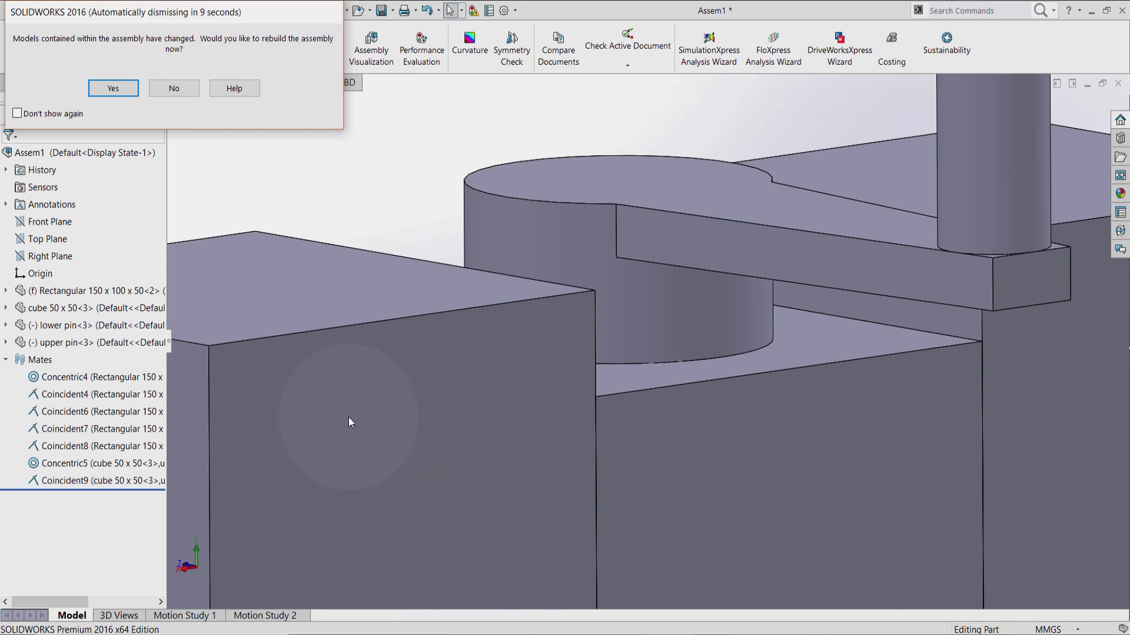
left_click(113, 89)
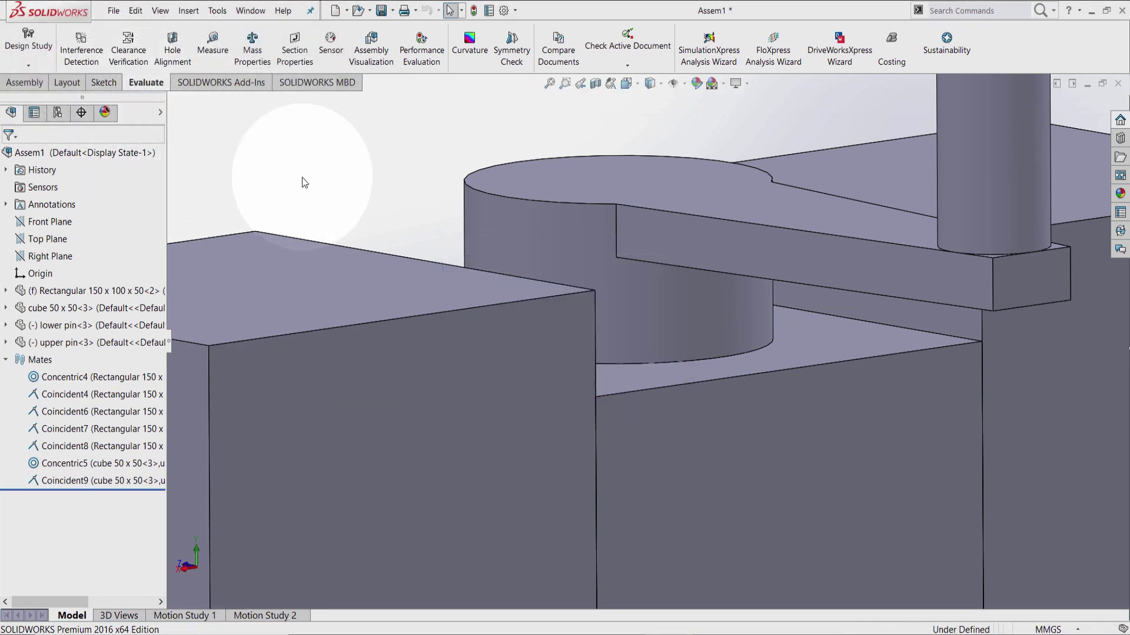
scroll(302, 177, "up", 2)
scroll(428, 202, "up", 2)
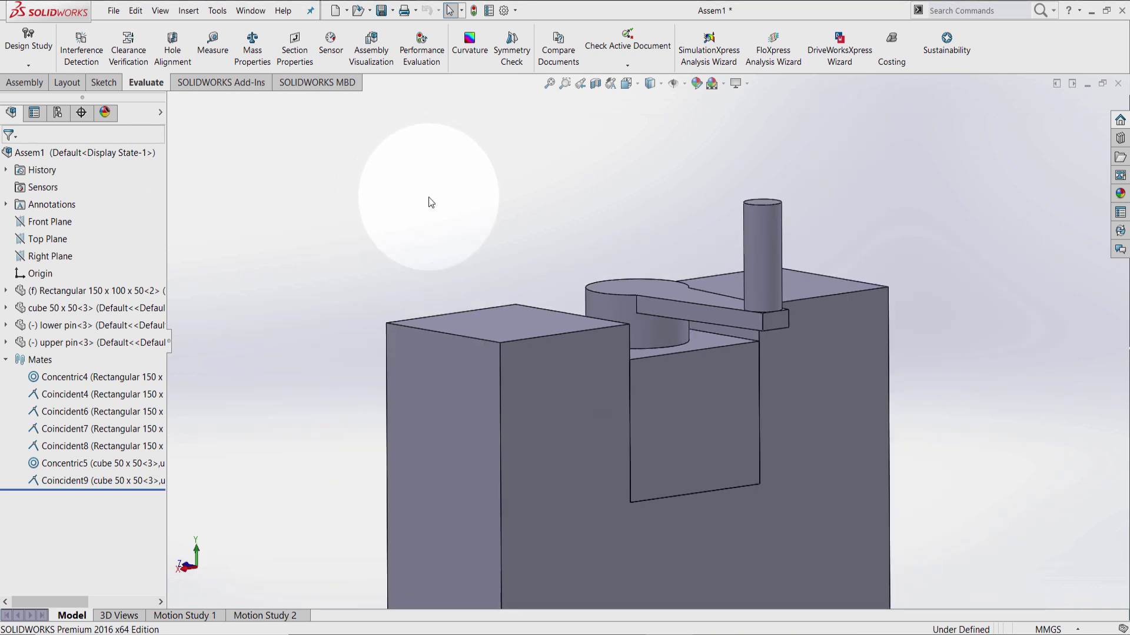
Start Move Component in the assembly with Collision Detection enabled
left_click(25, 83)
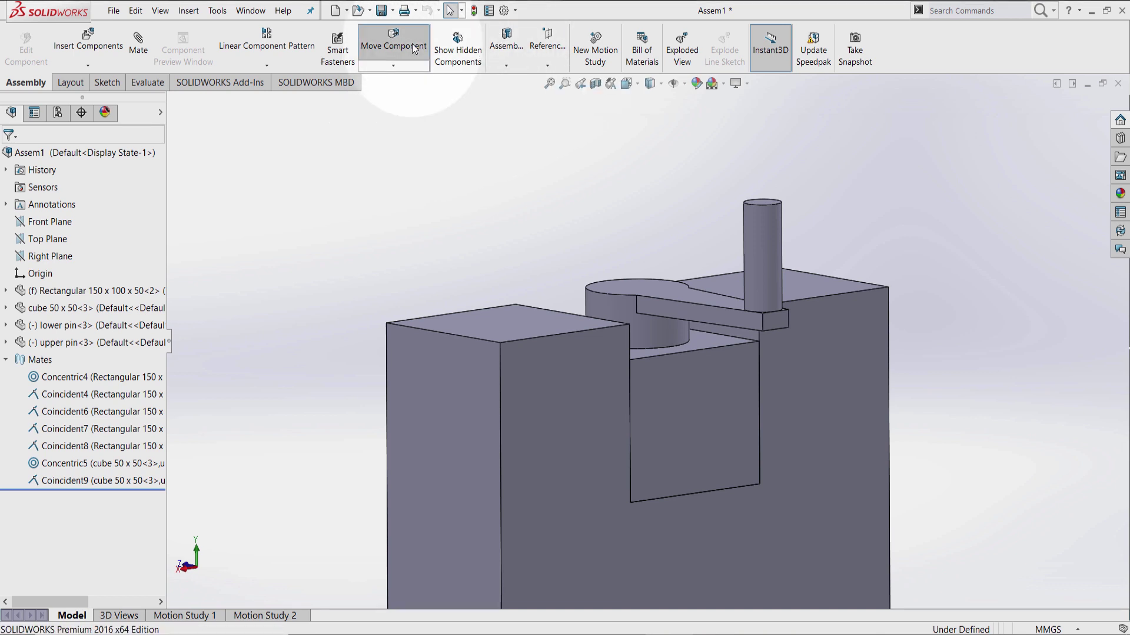
left_click(412, 43)
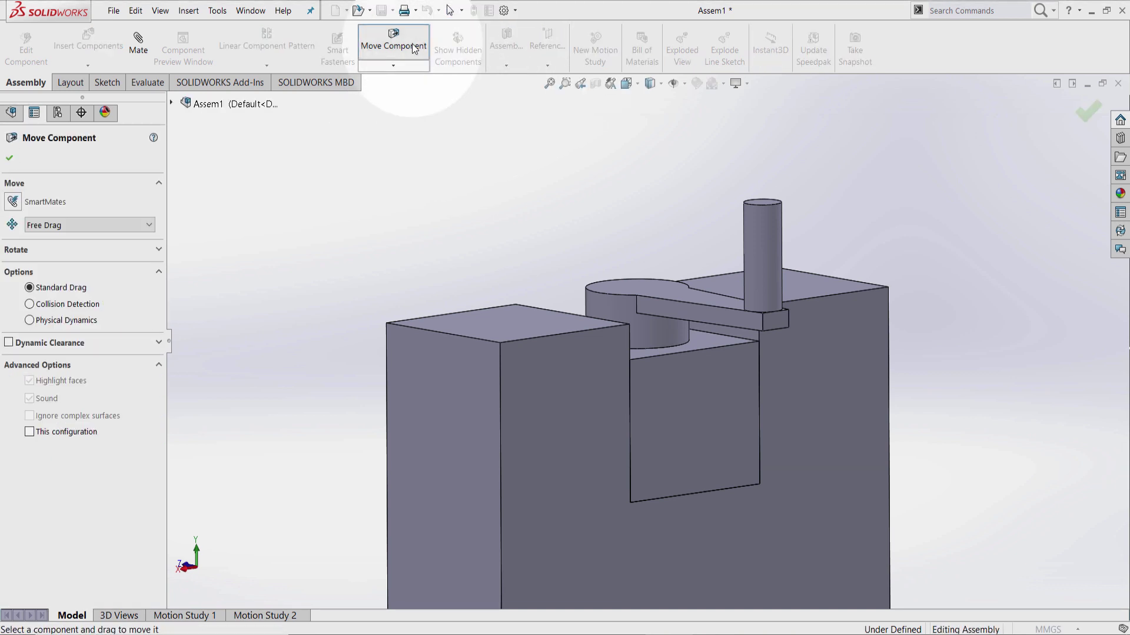
left_click(30, 304)
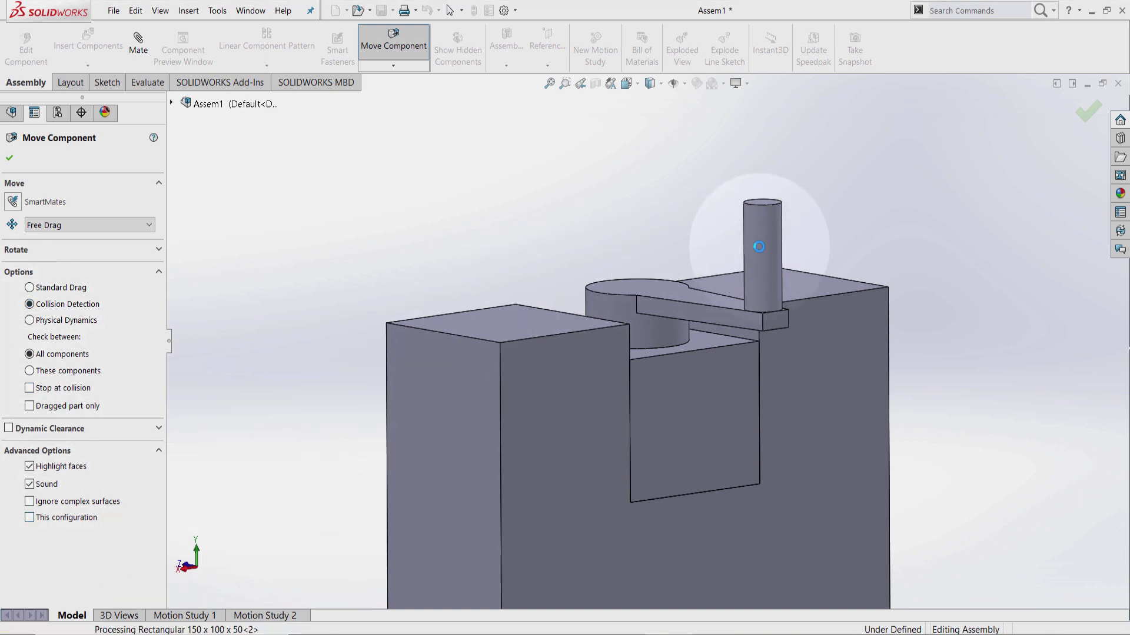
Swing the lengthened crank arm over the left block and up past the back block, then exit
mouse_move(758, 246)
left_mouse_down()
mouse_move(459, 174)
mouse_move(840, 277)
left_mouse_up()
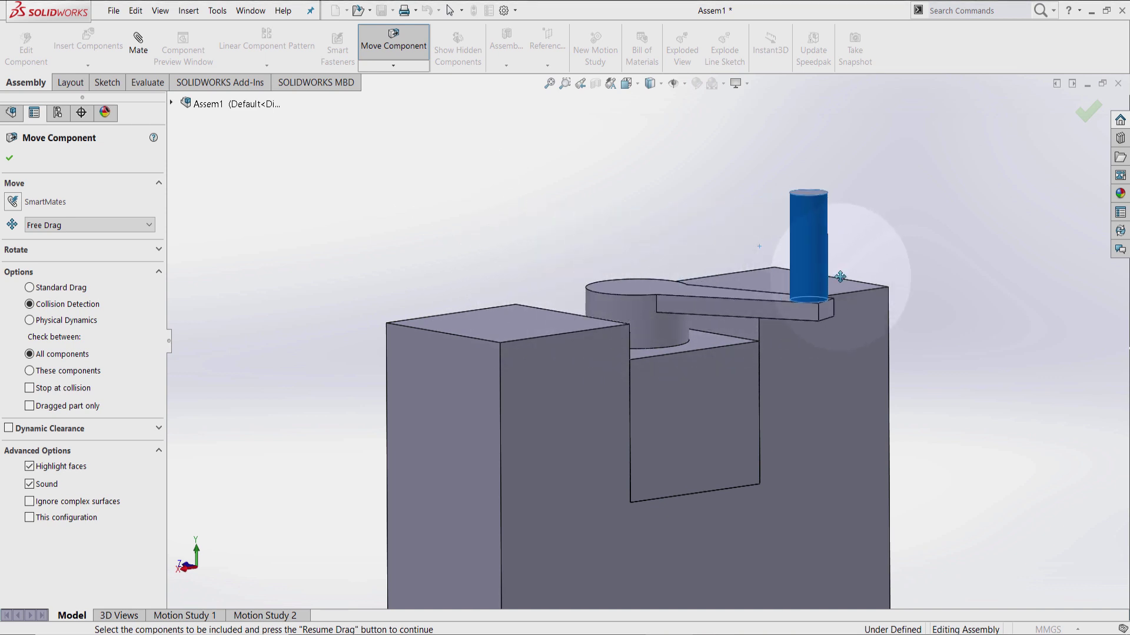
middle_click_drag(619, 252, 606, 353)
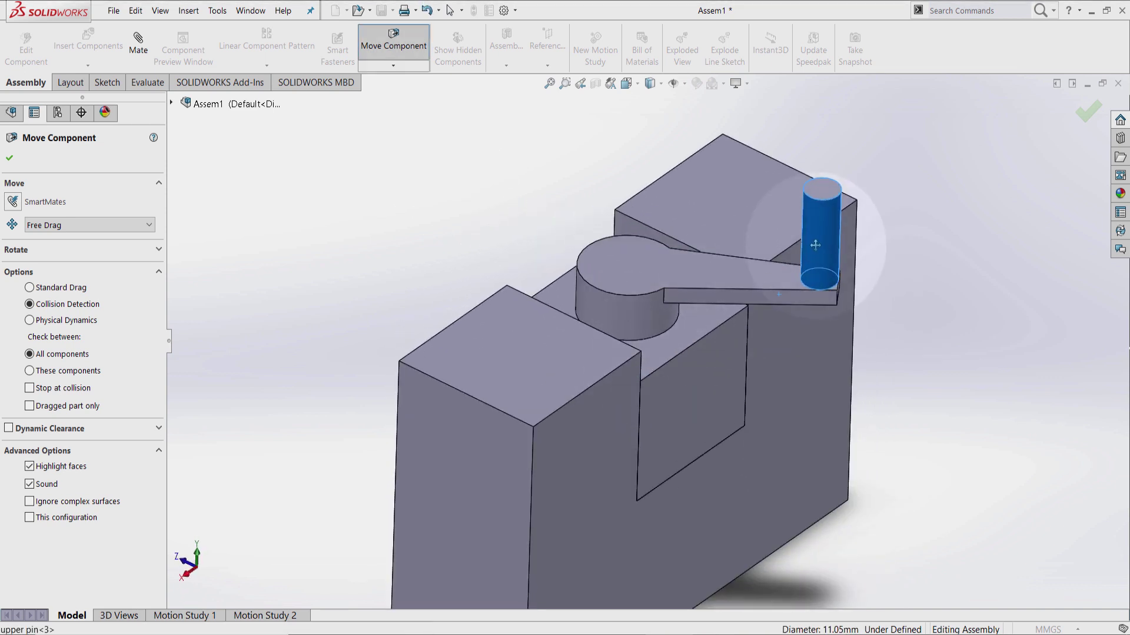
left_click_drag(815, 244, 550, 347)
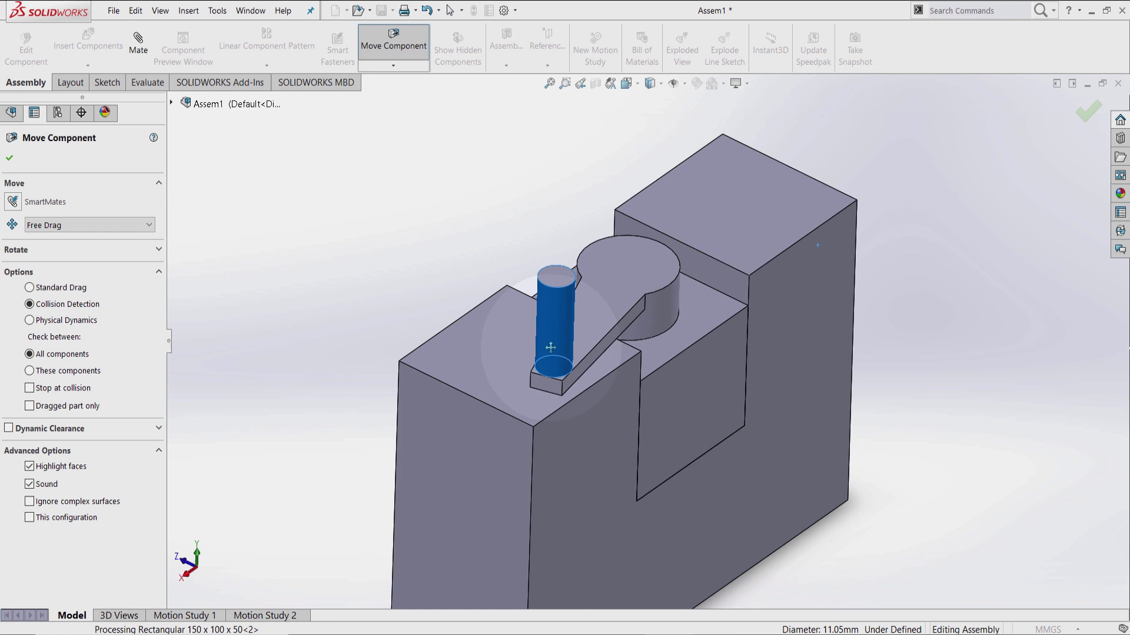
mouse_move(550, 346)
left_mouse_down()
mouse_move(650, 113)
mouse_move(484, 124)
left_mouse_up()
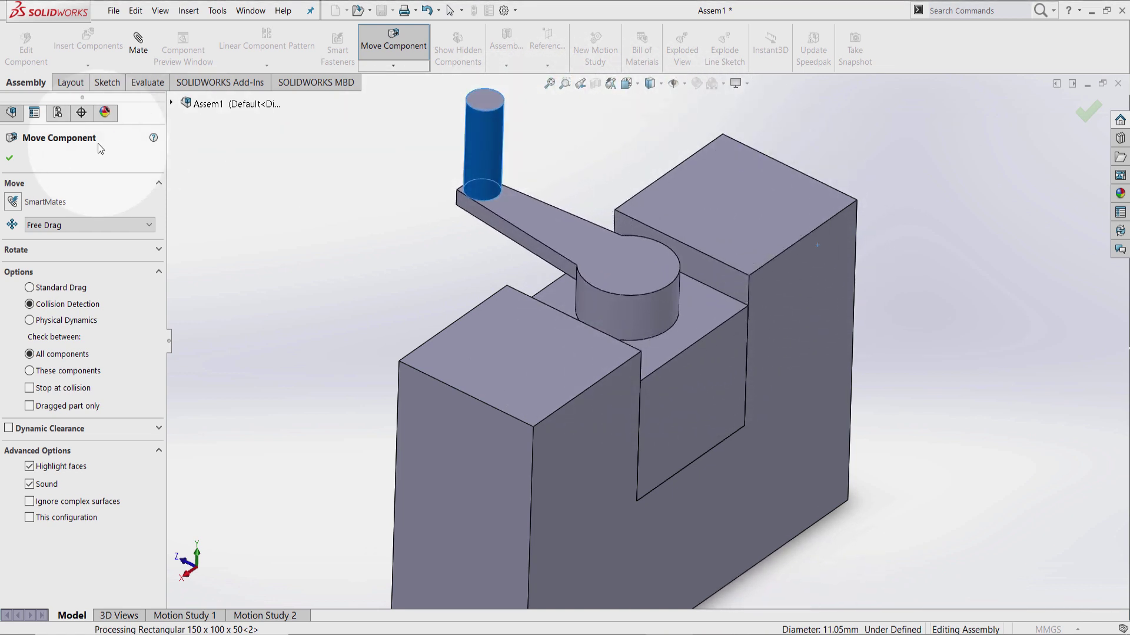
key("Escape")
left_click(273, 213)
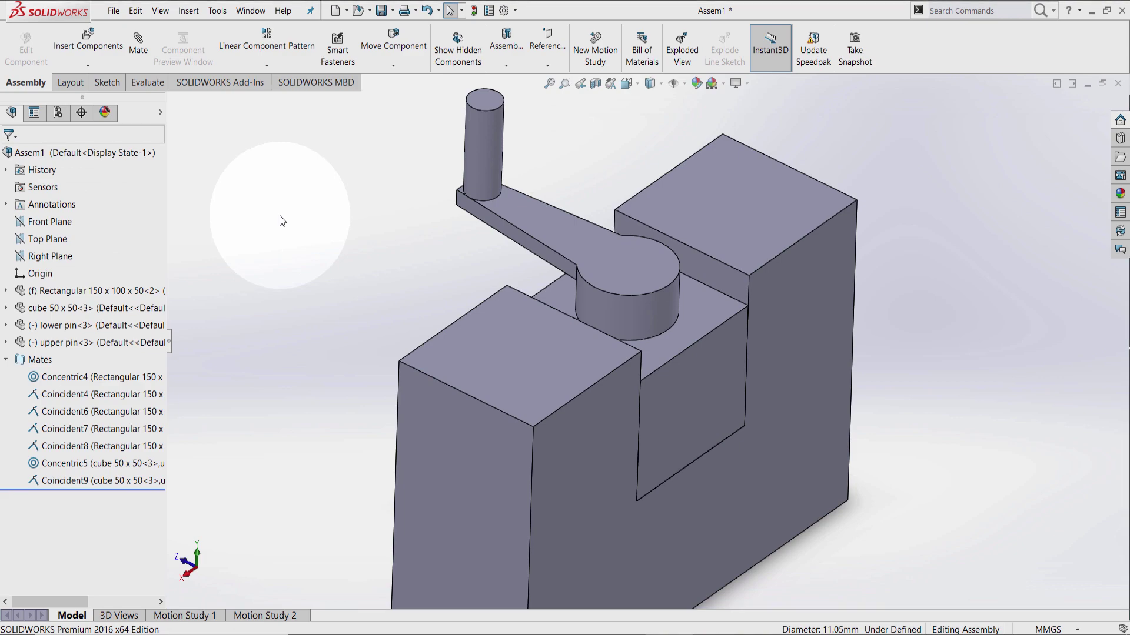